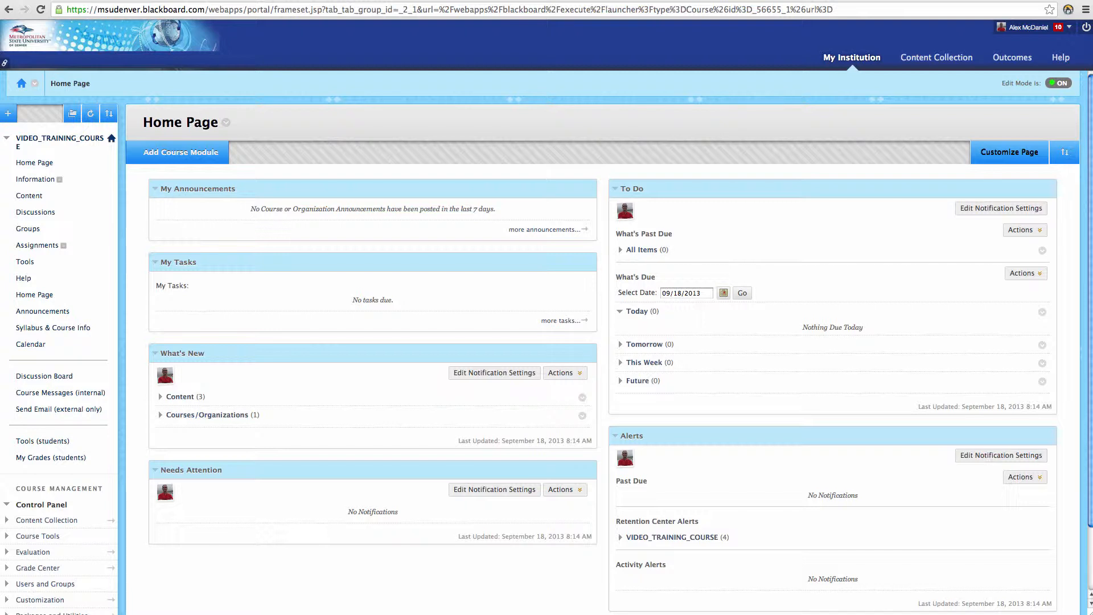
- Look through the Example module in the Content area and the course's Assignments area
left_click(33, 196)
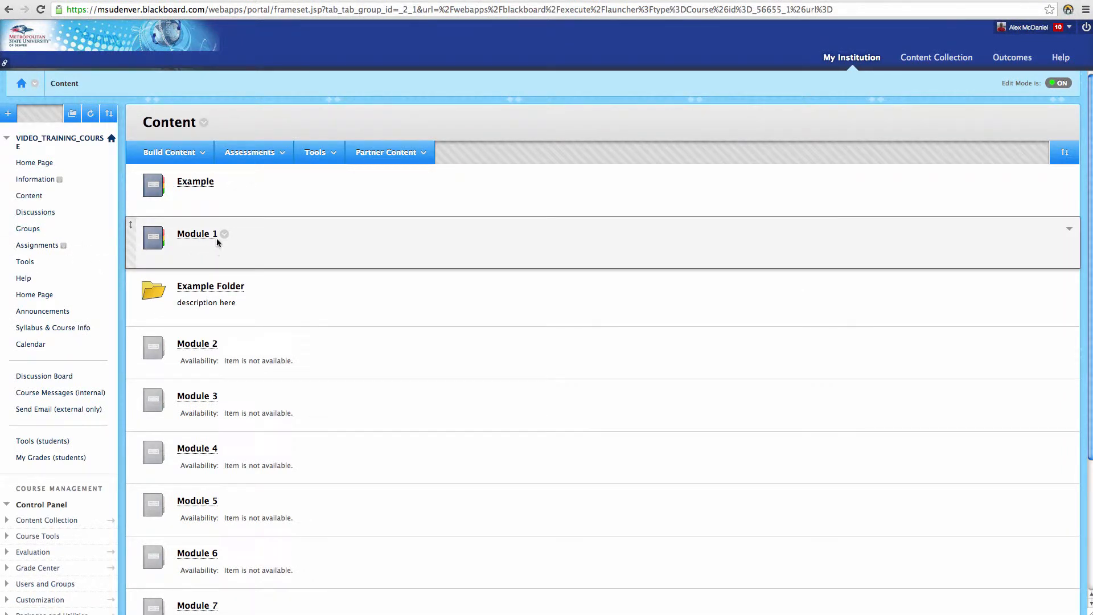
left_click(196, 182)
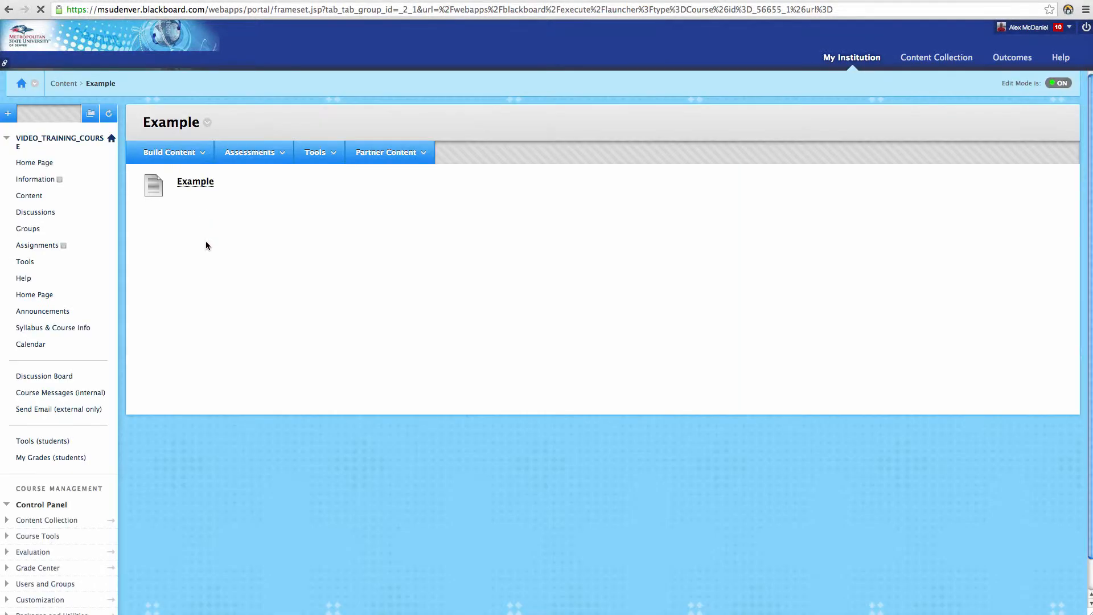
left_click(8, 113)
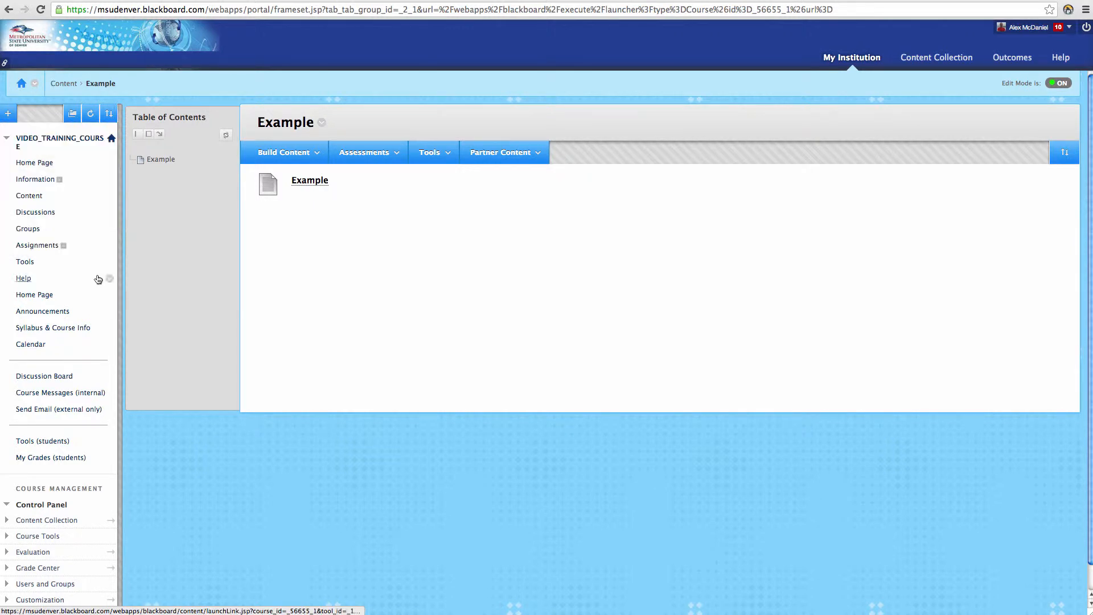
left_click(55, 251)
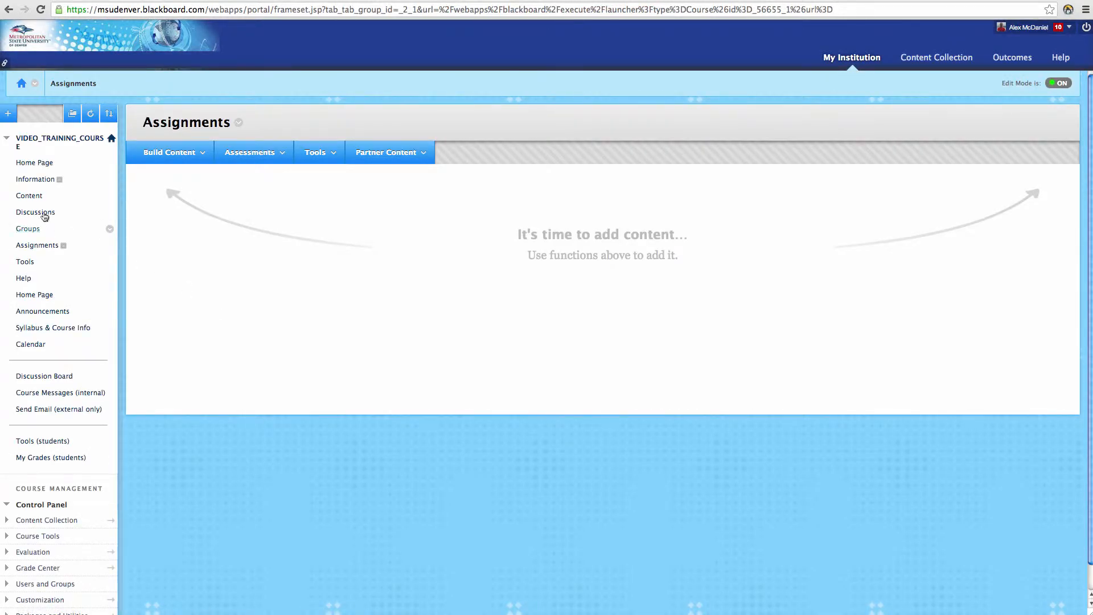
- Start creating a new assignment inside the Example module of the Content area
left_click(35, 197)
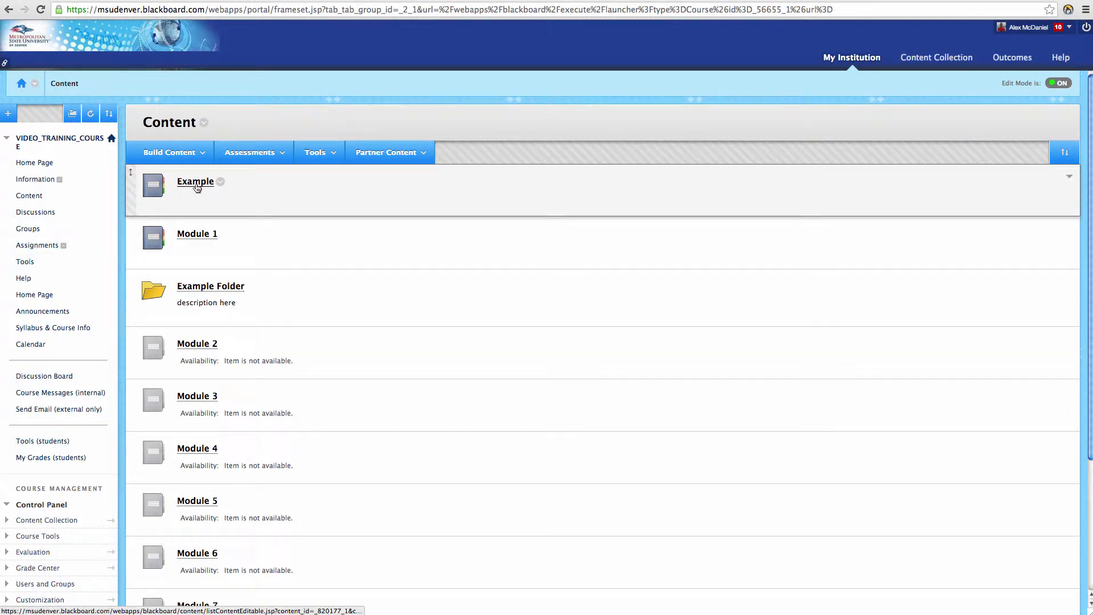
left_click(35, 199)
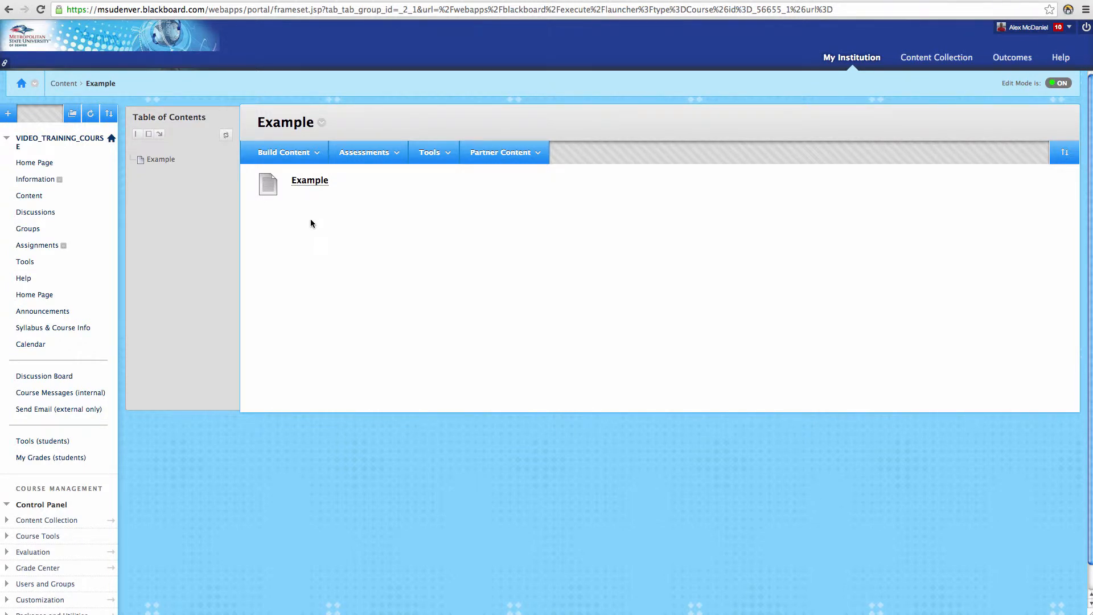
left_click(391, 161)
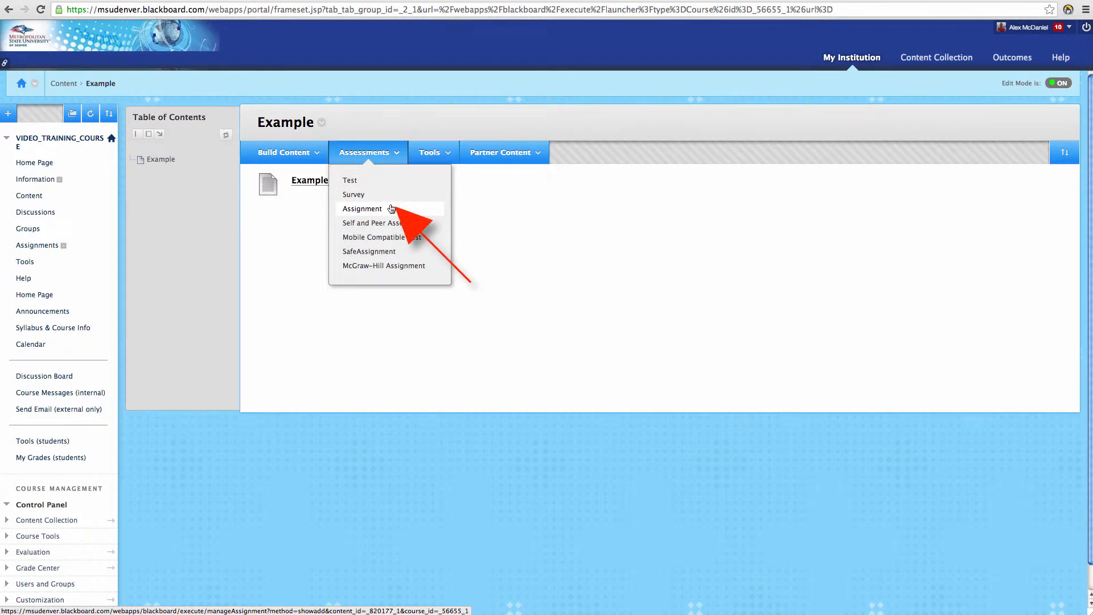
left_click(392, 210)
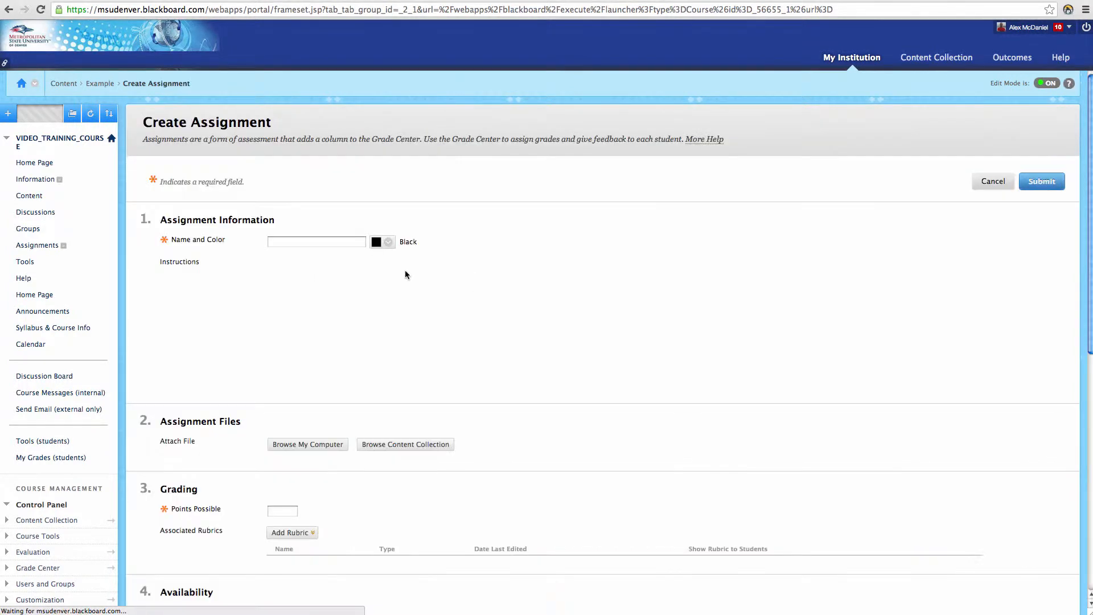
- Name the new assignment "Example Assignment"
left_click(333, 245)
type("Example Assignment")
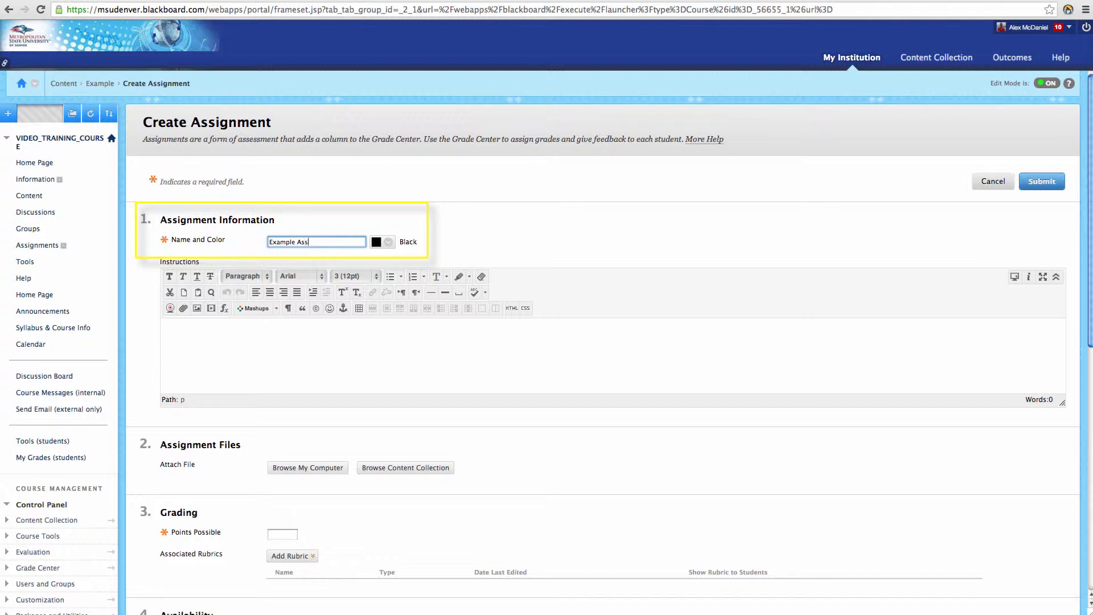
- Enter "Instructions..." as the assignment's instructions
left_click(264, 340)
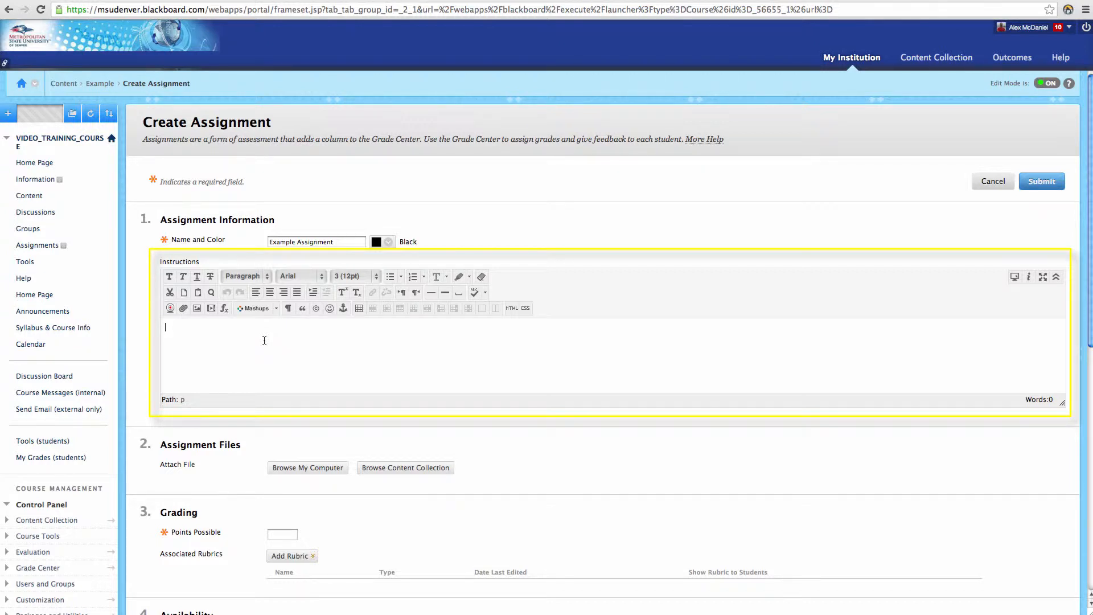
type("Instructions...")
- Set the assignment's points possible to 20 in the Grading section
scroll(321, 361, "down", 3)
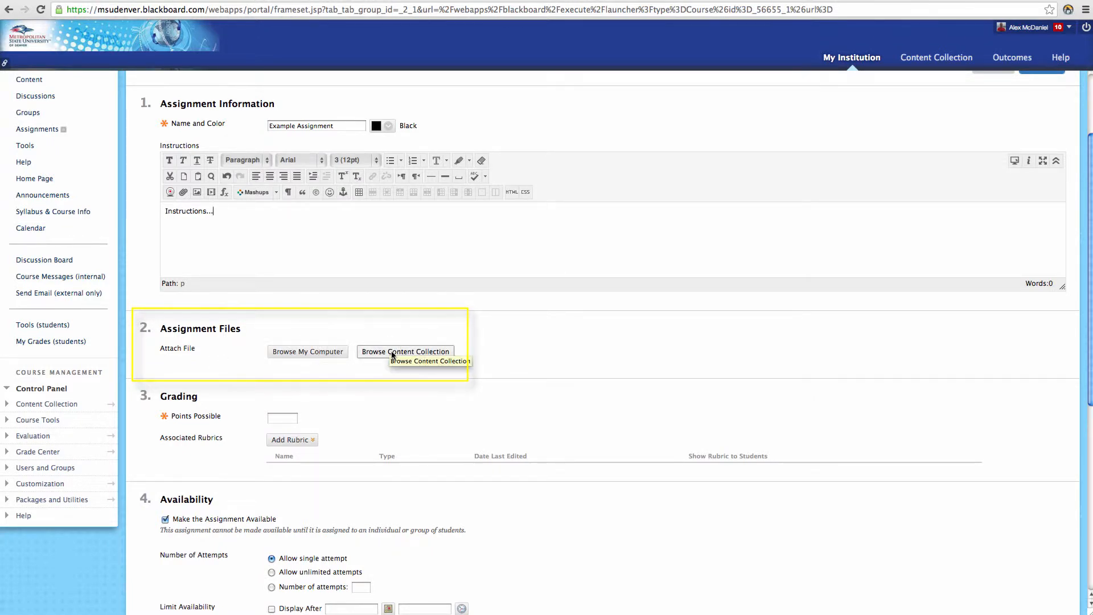
scroll(330, 391, "down", 2)
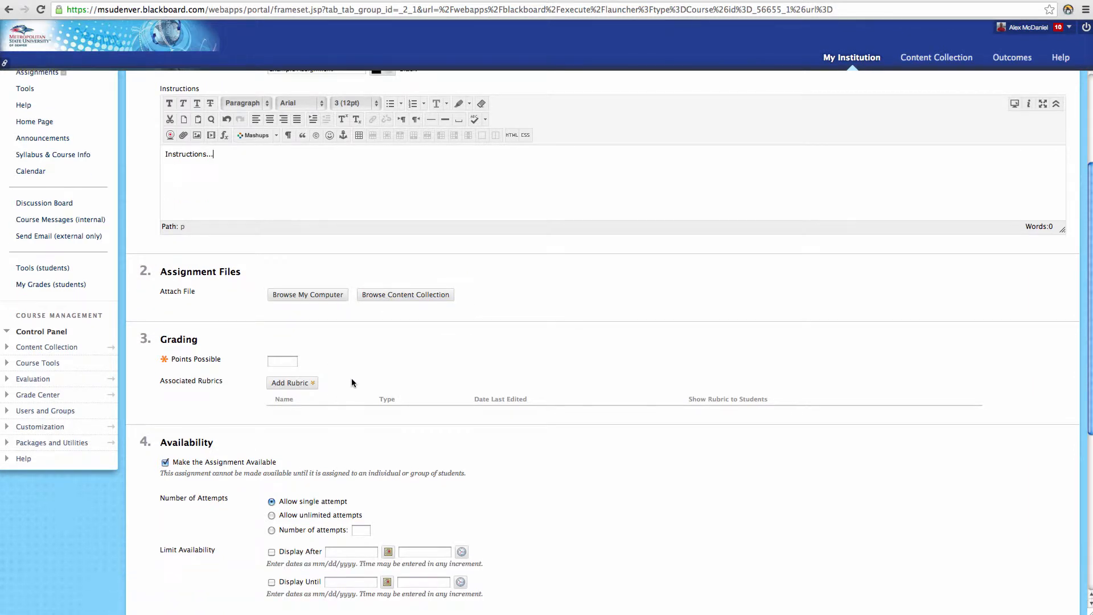
left_click(279, 364)
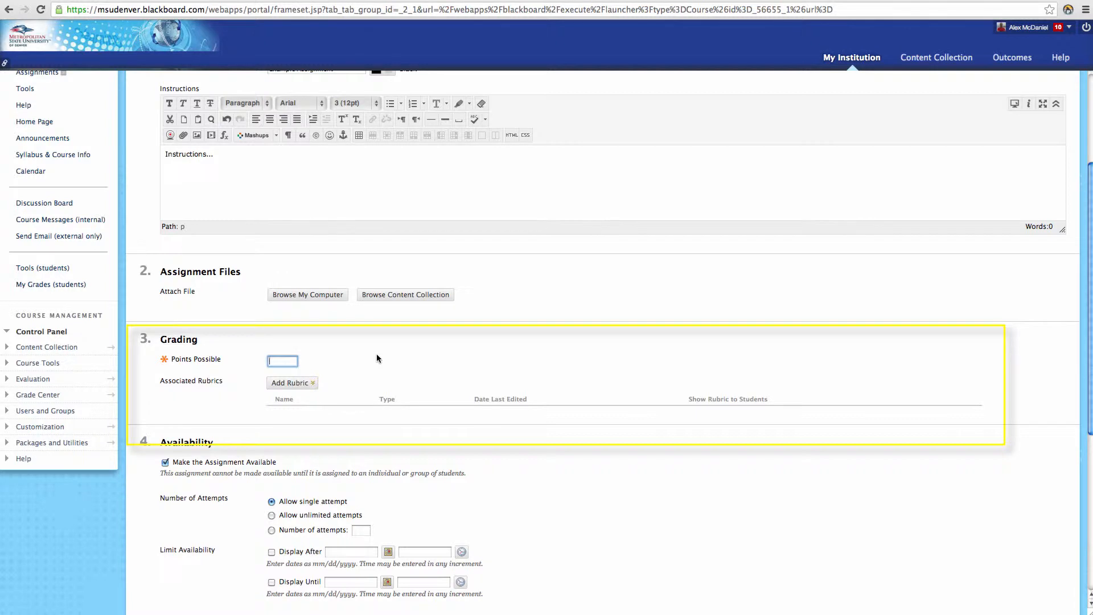
type("20")
mouse_move(313, 387)
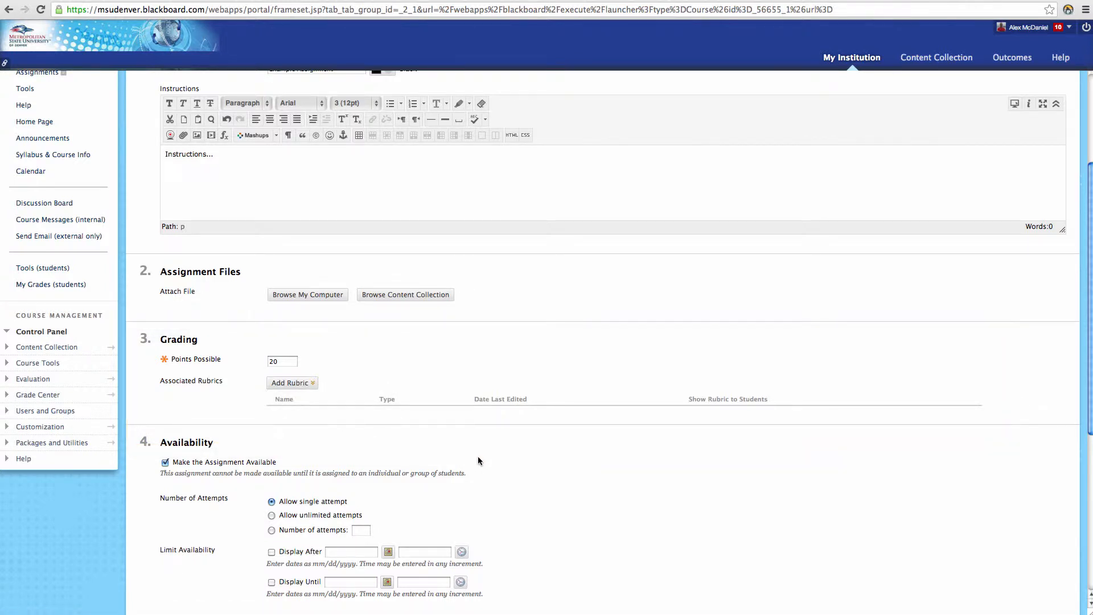
- Try the unlimited and fixed-number attempt options, ending on Allow single attempt
scroll(477, 456, "down", 3)
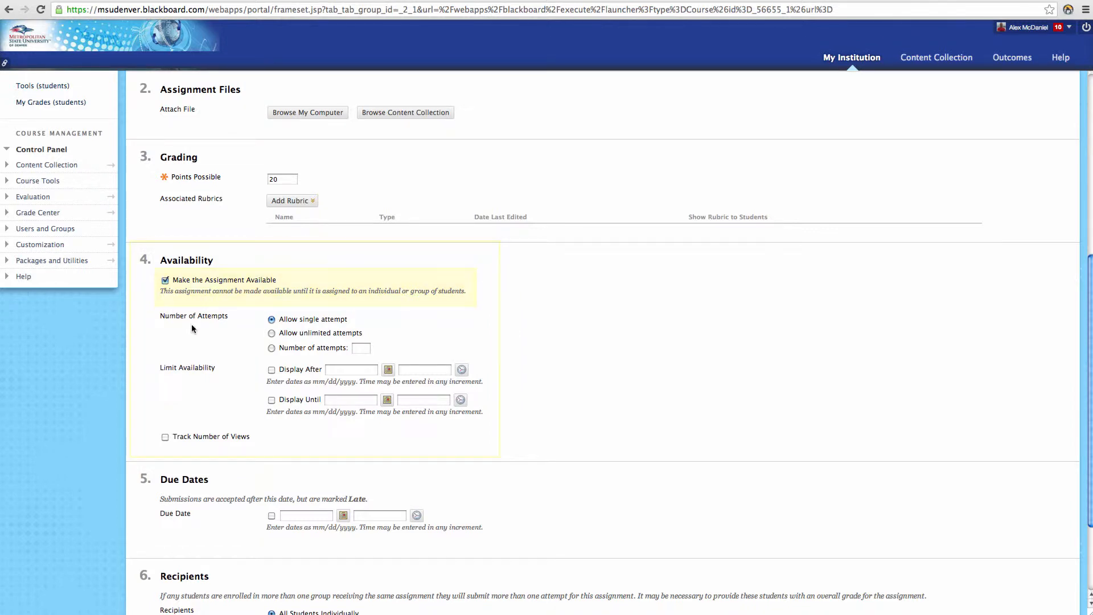
scroll(437, 239, "down", 3)
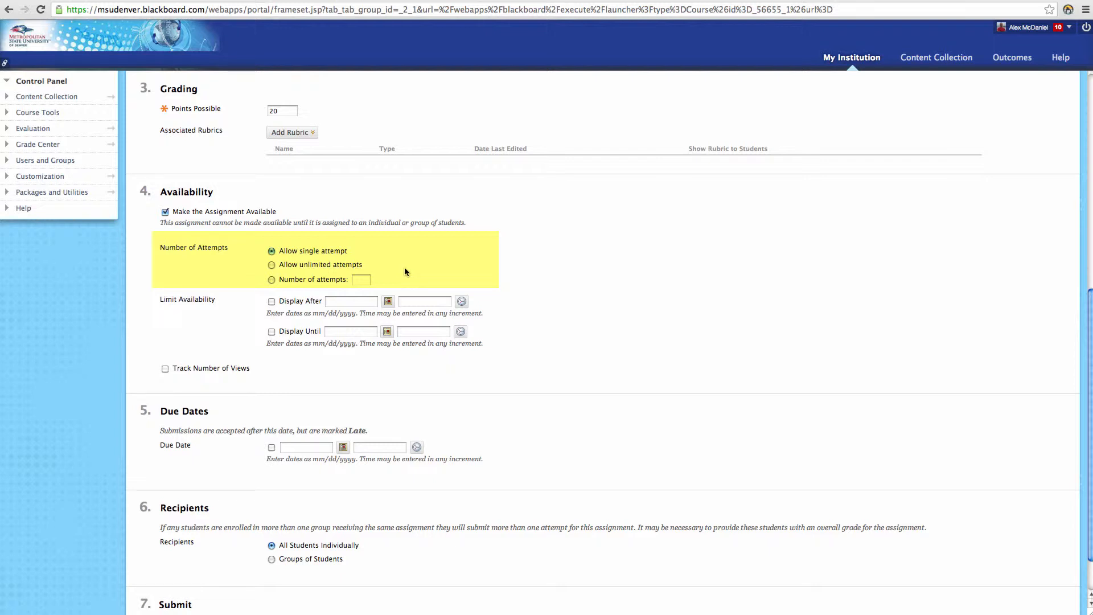
left_click(272, 265)
left_click(272, 279)
left_click(271, 251)
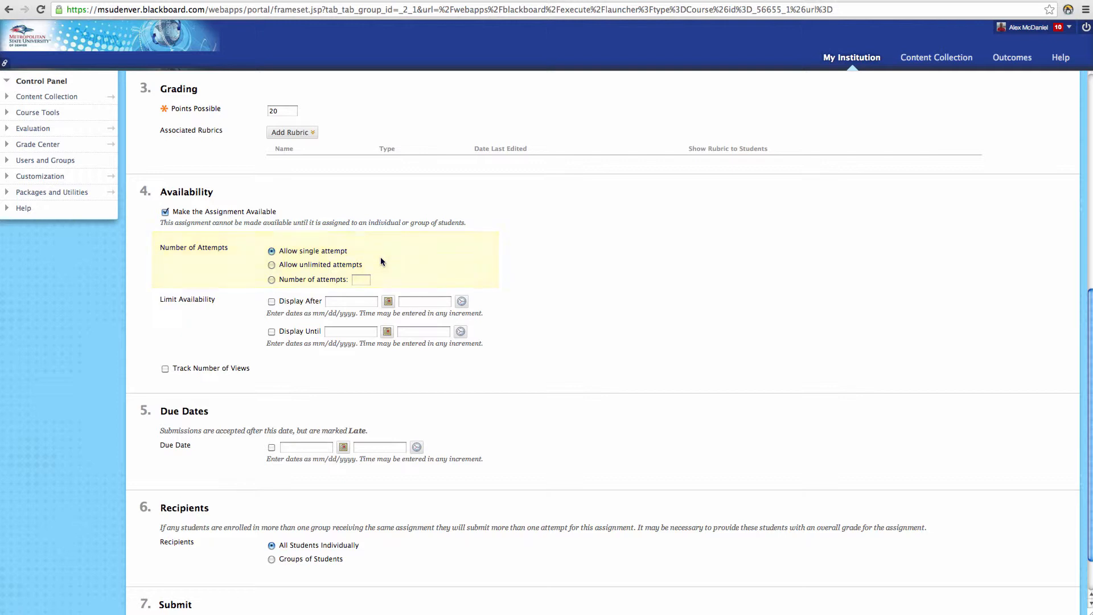
- Try limiting the availability with the Display After and Display Until dates, and disable both limits again
scroll(227, 303, "down", 2)
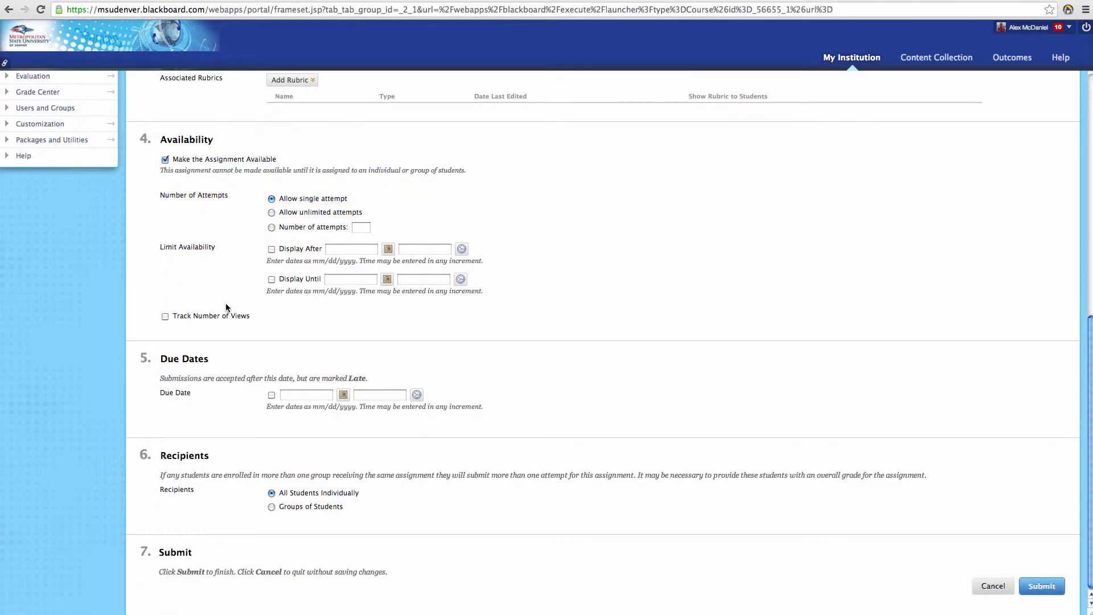
left_click(271, 249)
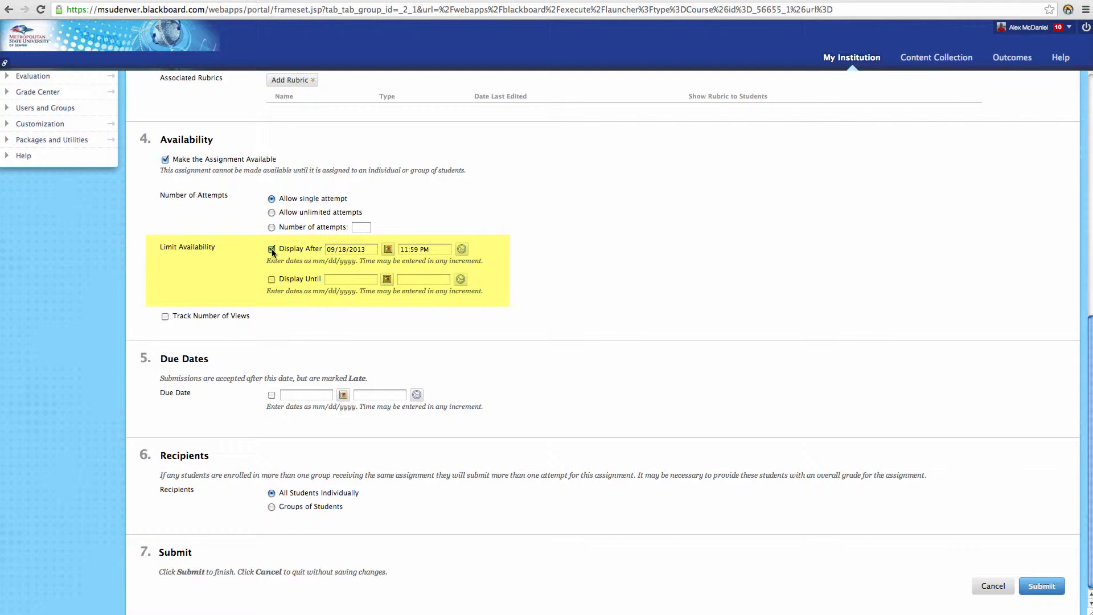
left_click(271, 280)
left_click(272, 280)
left_click(272, 249)
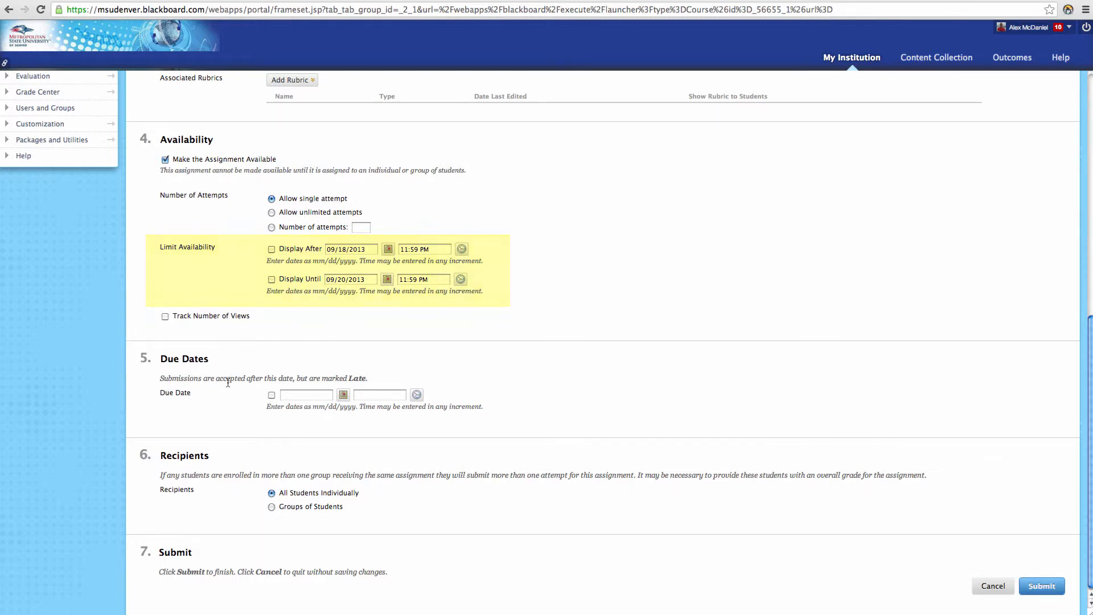
- Enable a due date of 09/18/2013 at 11:59 PM for the assignment
scroll(166, 389, "down", 1)
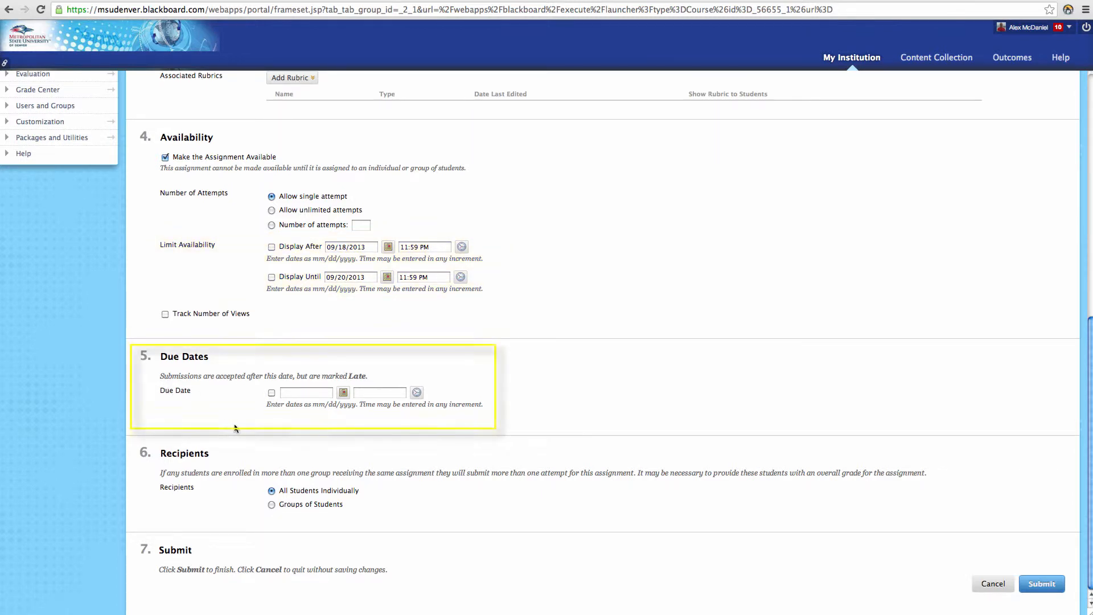
left_click(272, 392)
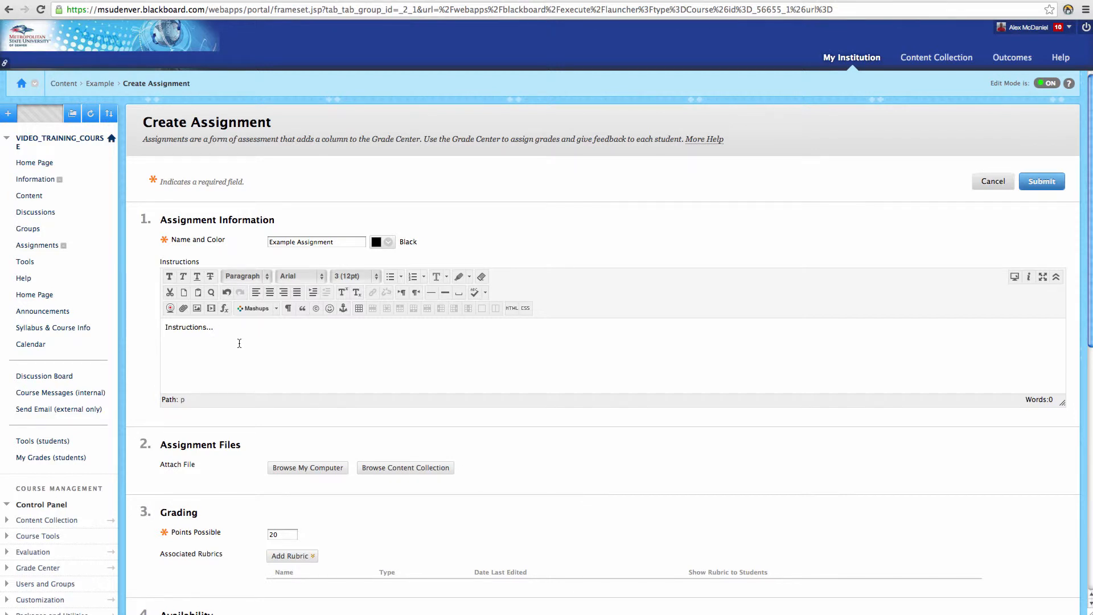
- Review the assignment form and try the Display Until limit, leaving it disabled
scroll(226, 346, "down", 3)
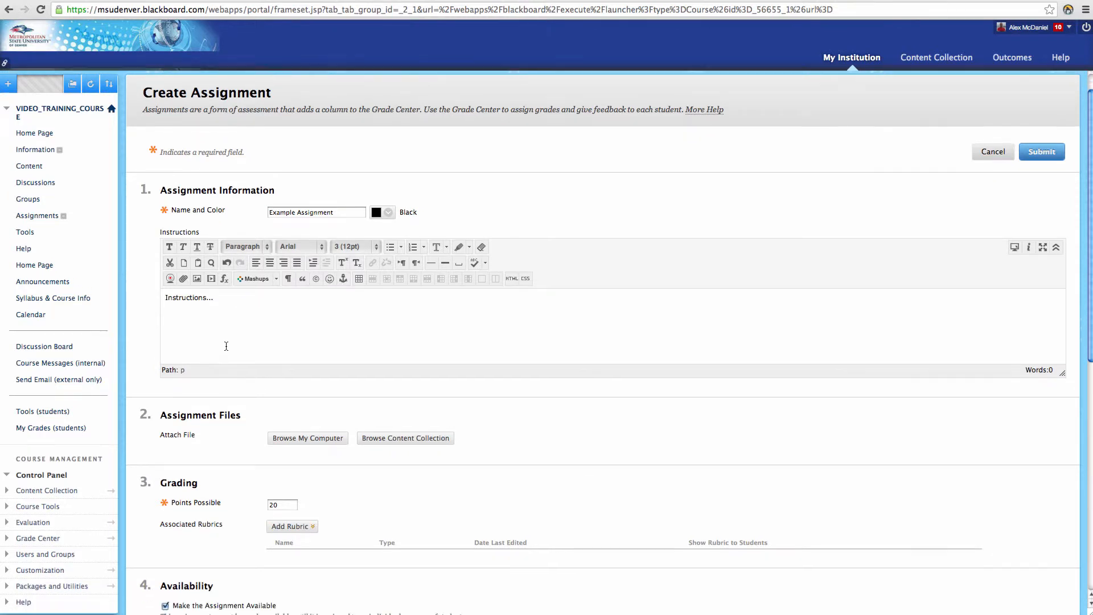
scroll(230, 345, "down", 12)
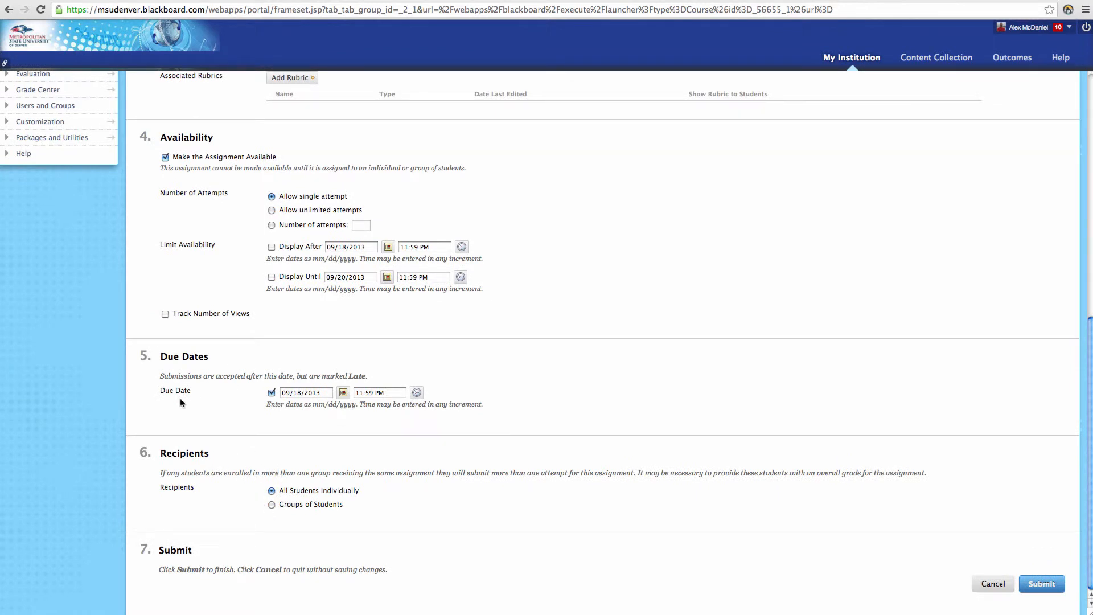
left_click(272, 277)
left_click(271, 277)
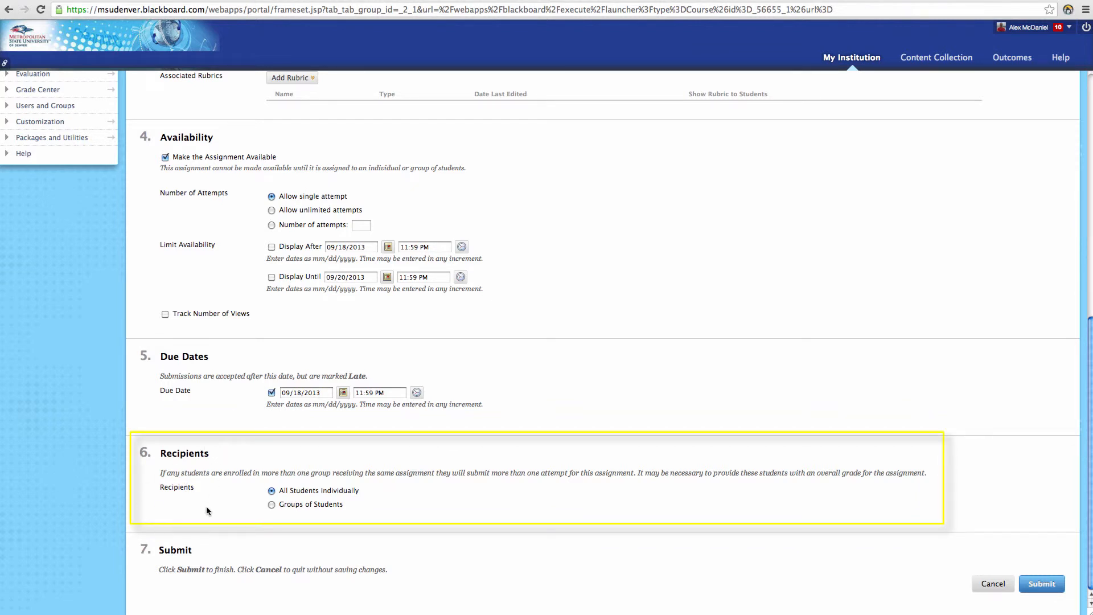
- Try Groups of Students as recipients, return to All Students Individually, and submit the assignment
left_click(272, 504)
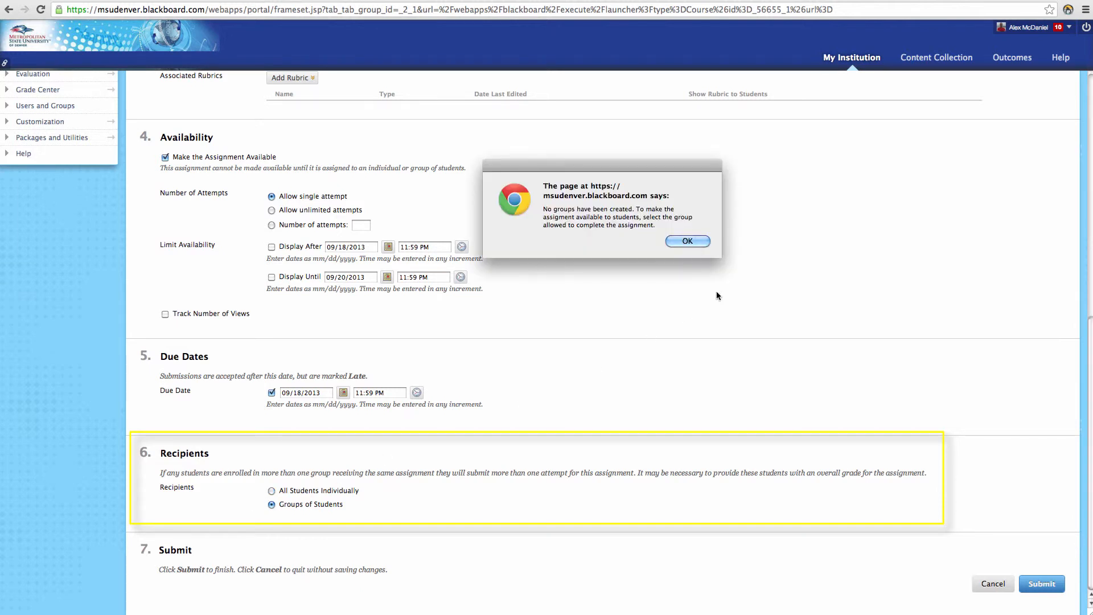
left_click(687, 242)
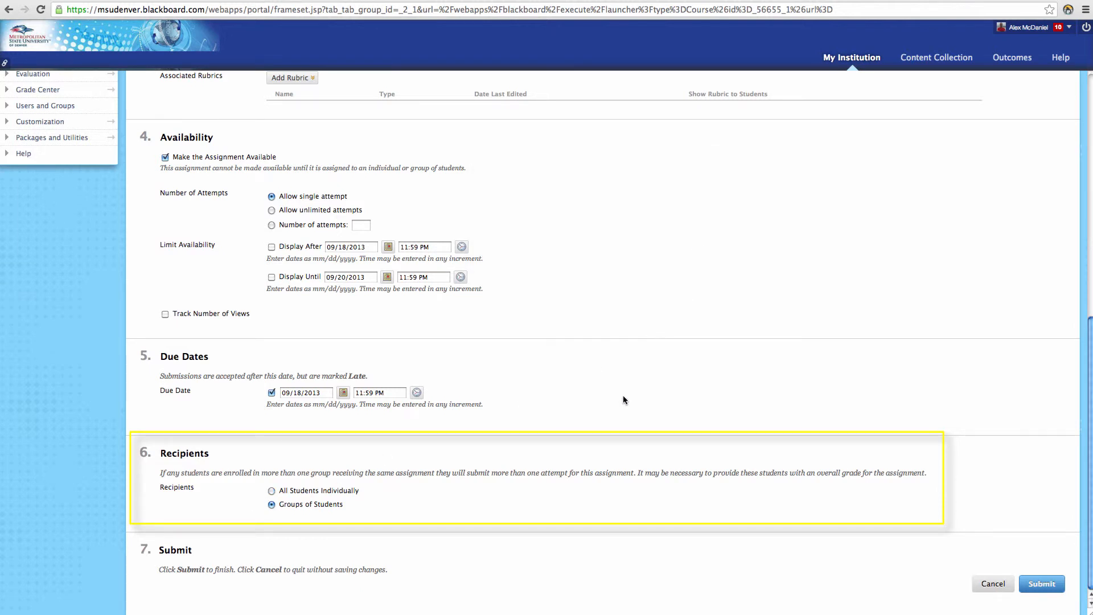
left_click(271, 490)
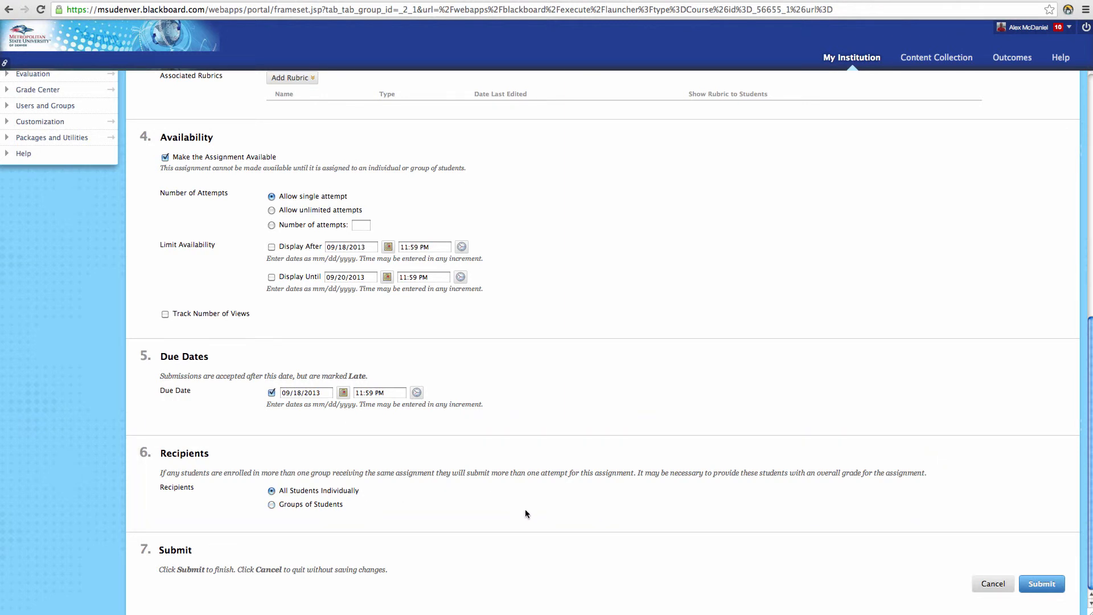
left_click(1045, 583)
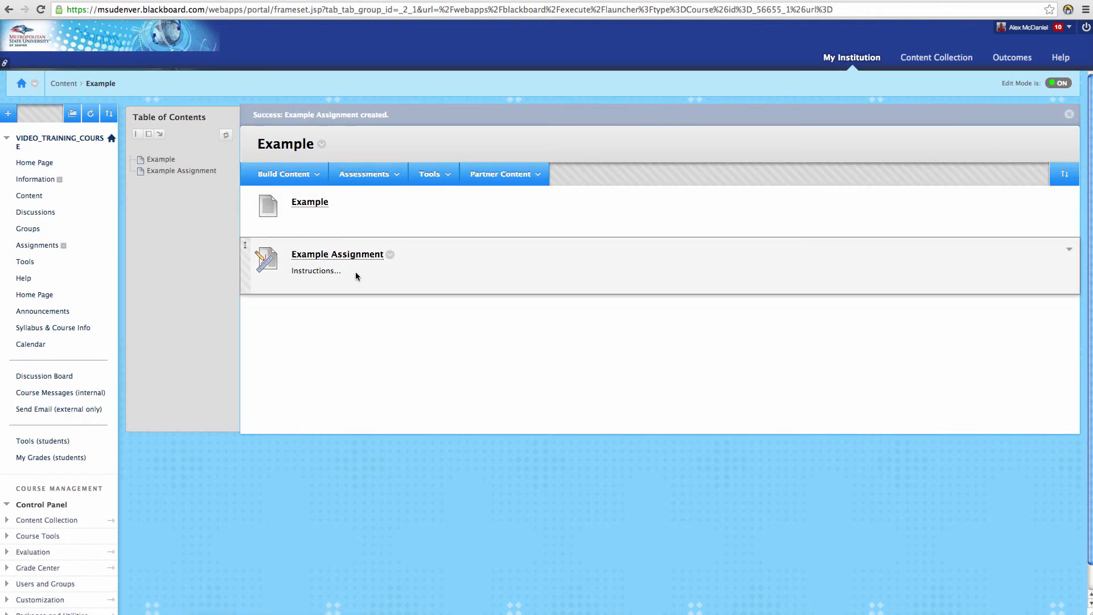
- Open the Full Grade Center and check for the Example Assignment column
left_click(111, 568)
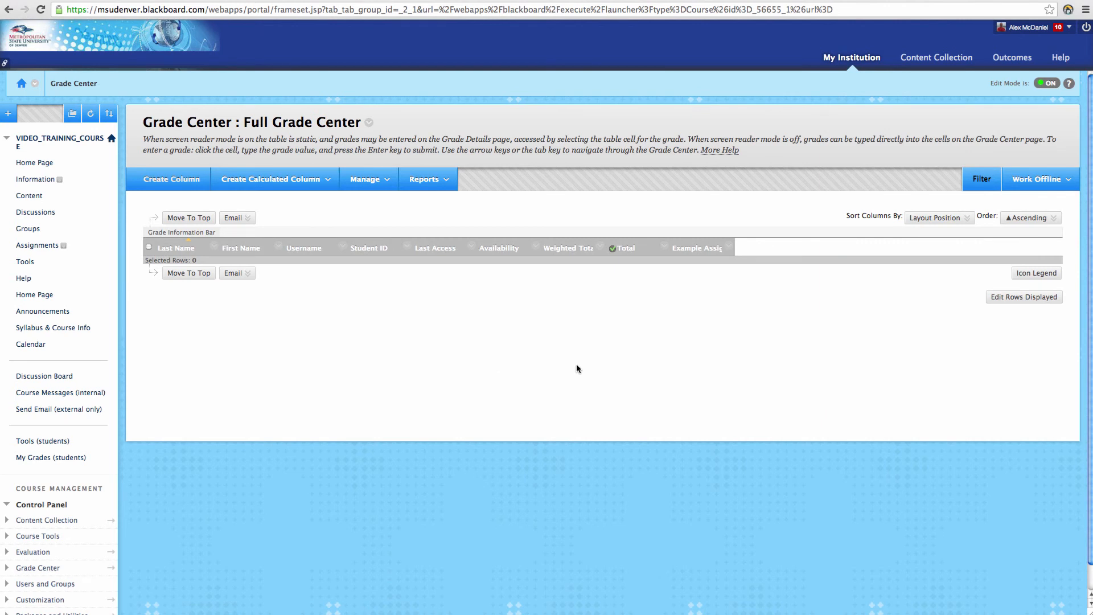
mouse_move(694, 255)
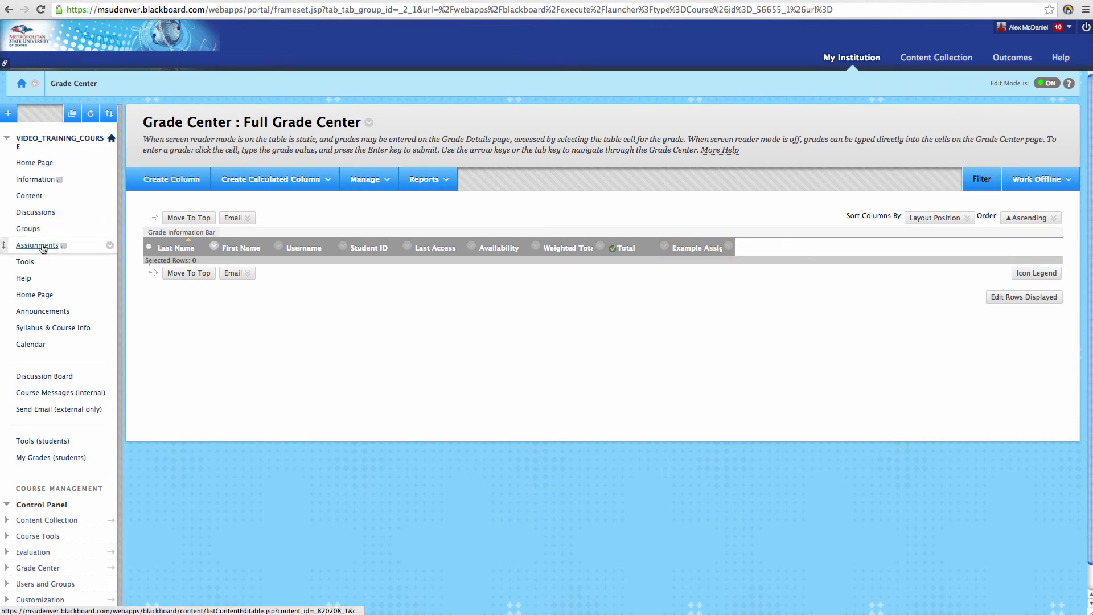
- Go back to the Example module in the Content area
left_click(34, 195)
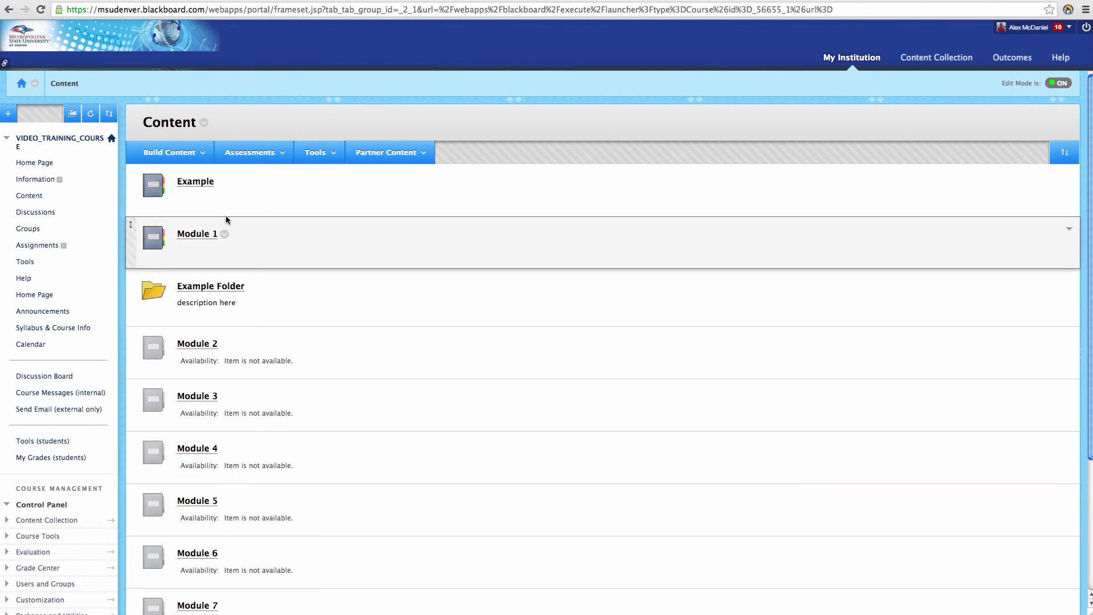
left_click(201, 182)
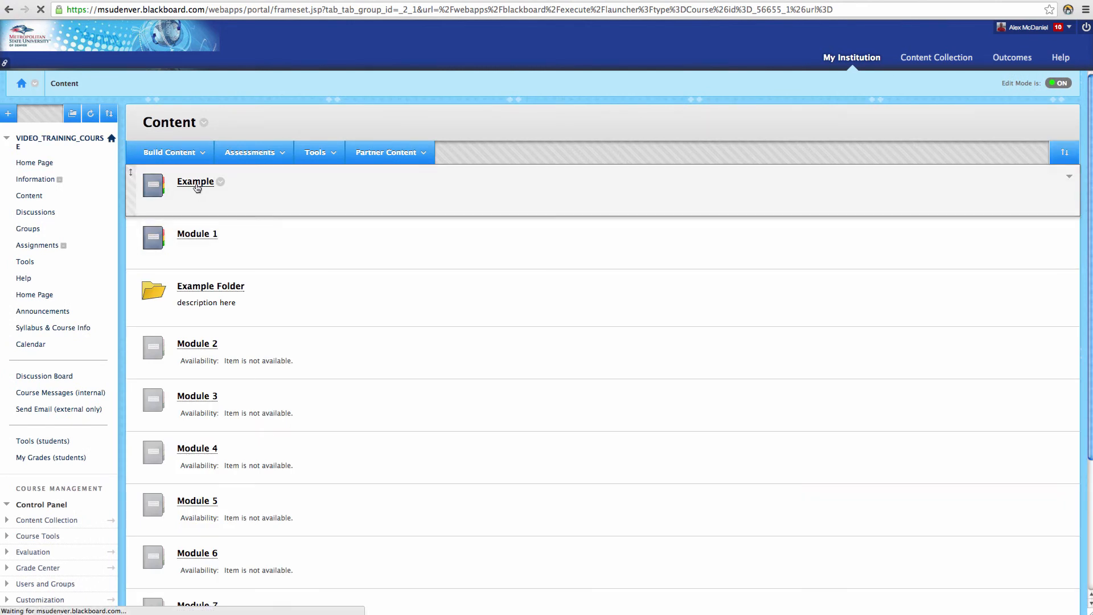